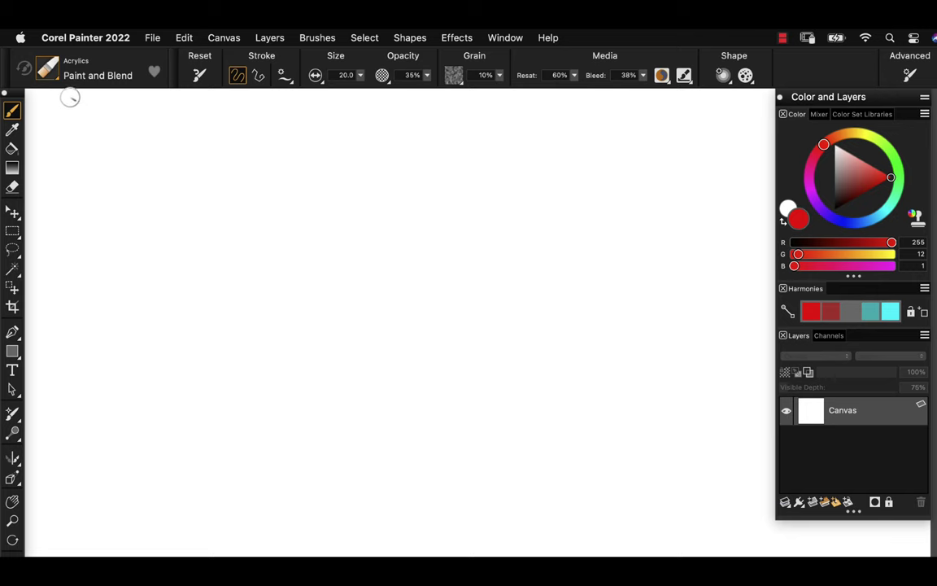
- Open the Brush Library, showing the Acrylics category with Paint and Blend current
click(49, 70)
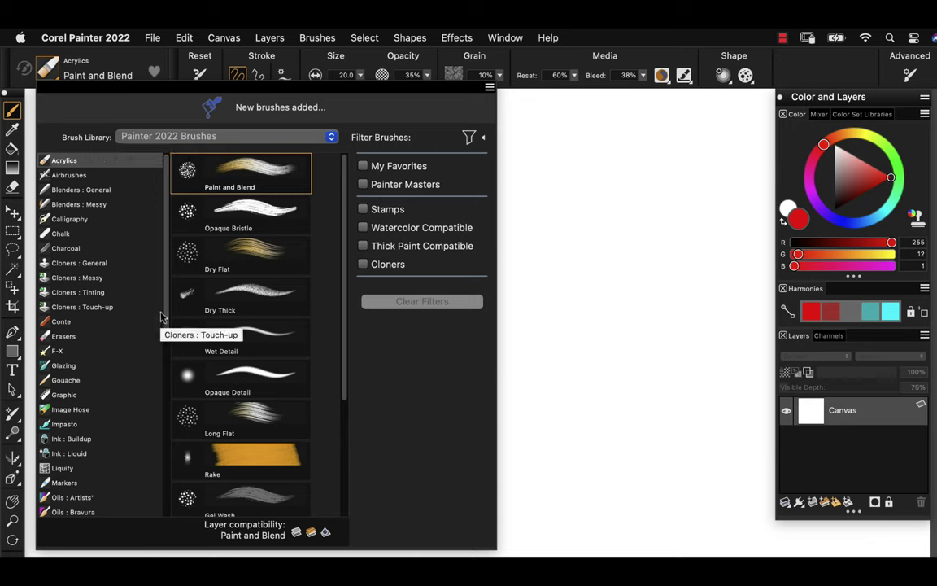
- Filter the library to favourites and select the Sumi-e : Watercolor Liner brush
click(363, 165)
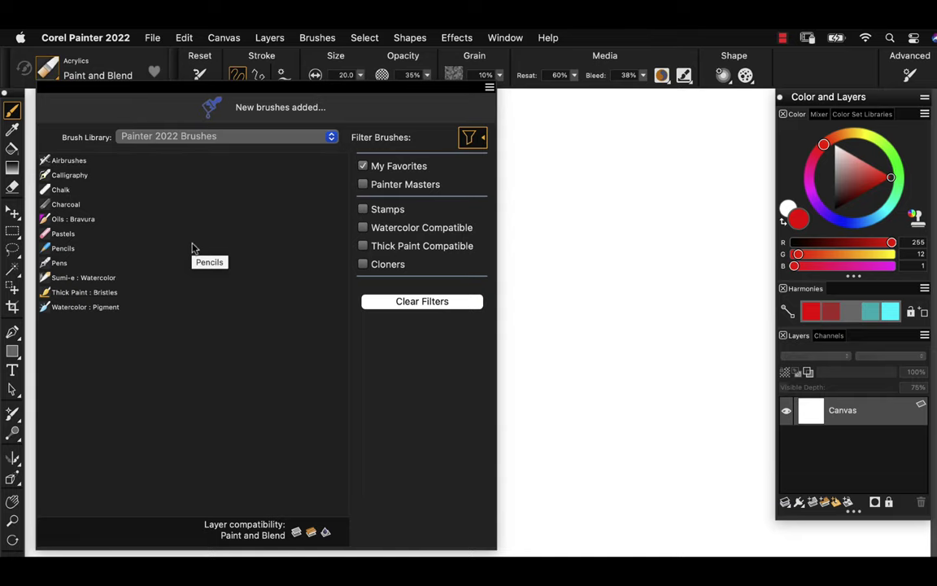
click(99, 277)
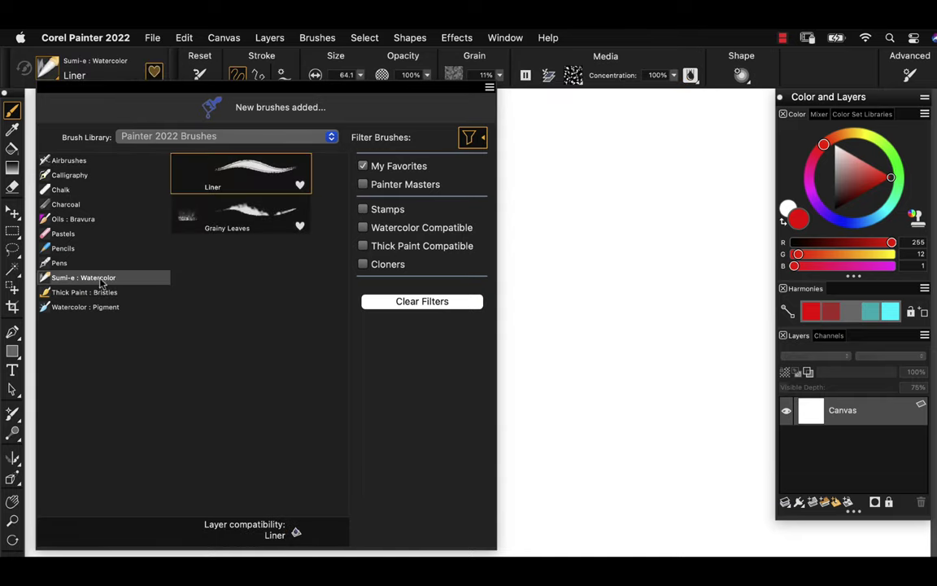
click(246, 173)
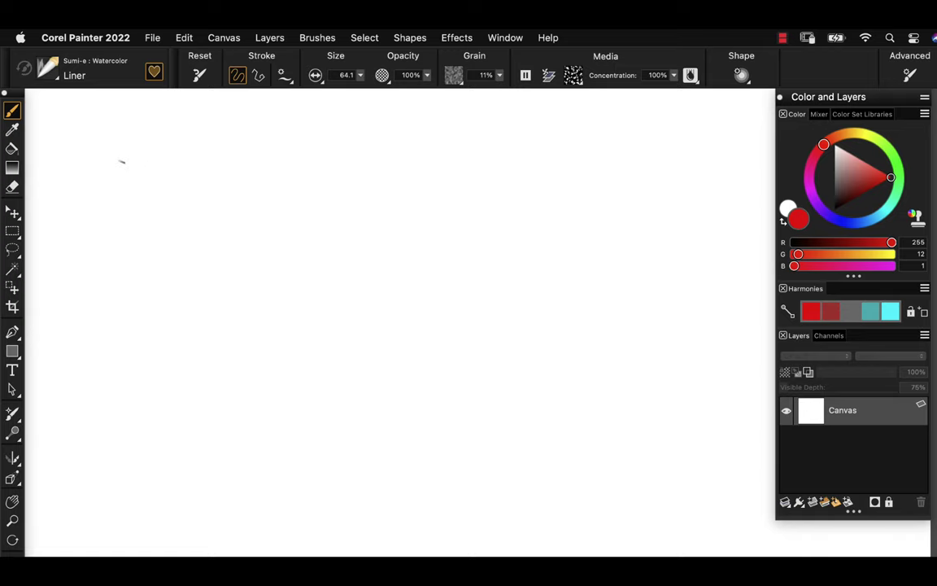
- Paint two tapering red waves, a thick wave and a thick straight band, then clear them
mouse_move(111, 147)
mouse_down()
mouse_move(130, 165)
mouse_move(310, 148)
mouse_move(516, 172)
mouse_move(672, 167)
mouse_up()
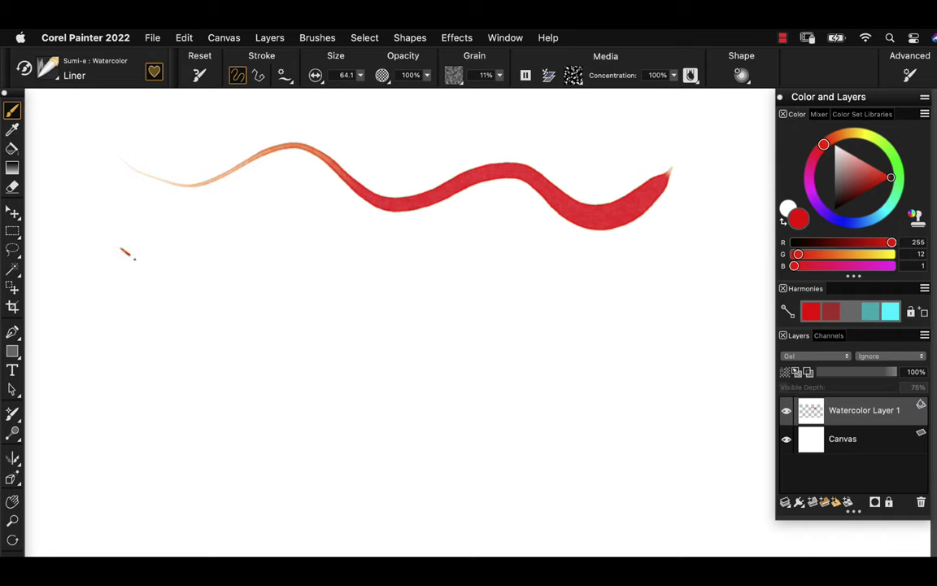
mouse_move(135, 258)
mouse_down()
mouse_move(202, 276)
mouse_move(284, 245)
mouse_move(357, 289)
mouse_move(486, 251)
mouse_move(570, 295)
mouse_move(688, 253)
mouse_up()
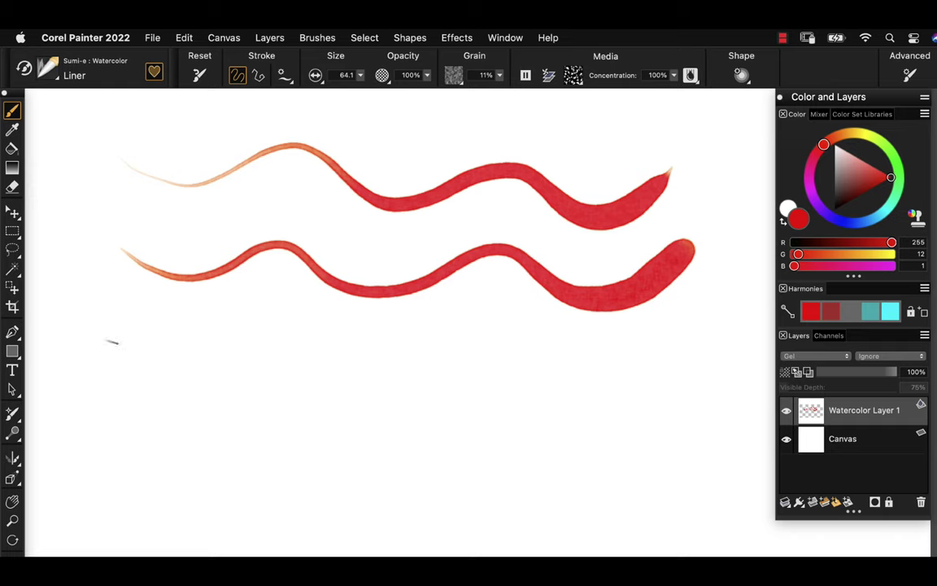
mouse_move(94, 374)
mouse_down()
mouse_move(252, 451)
mouse_move(430, 414)
mouse_move(536, 475)
mouse_move(671, 419)
mouse_up()
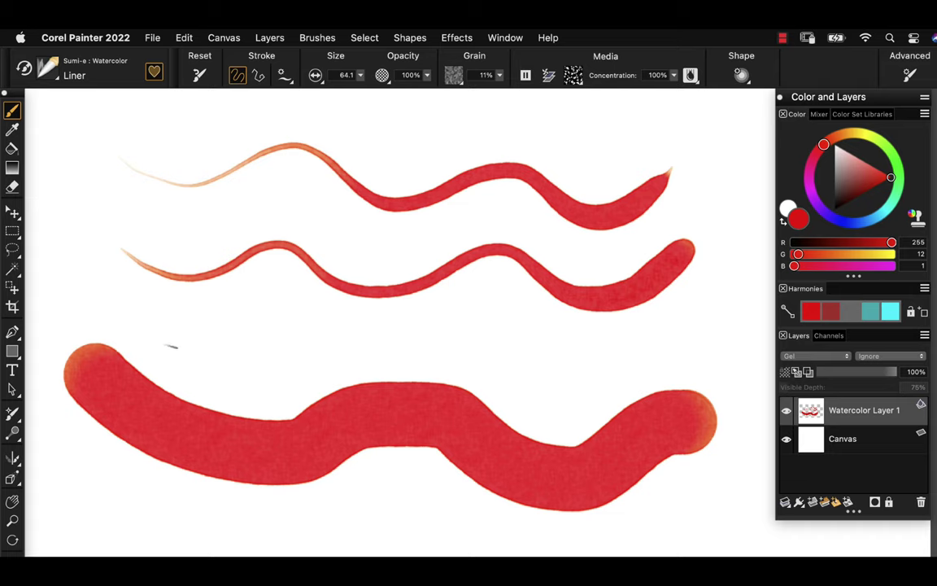
mouse_move(171, 345)
mouse_down()
mouse_move(271, 355)
mouse_move(610, 332)
mouse_up()
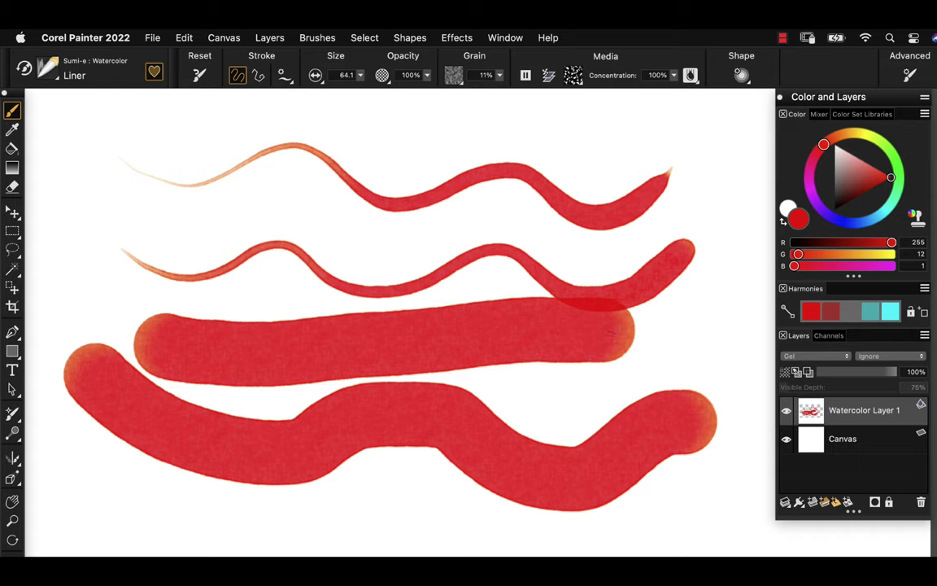
key(BackSpace)
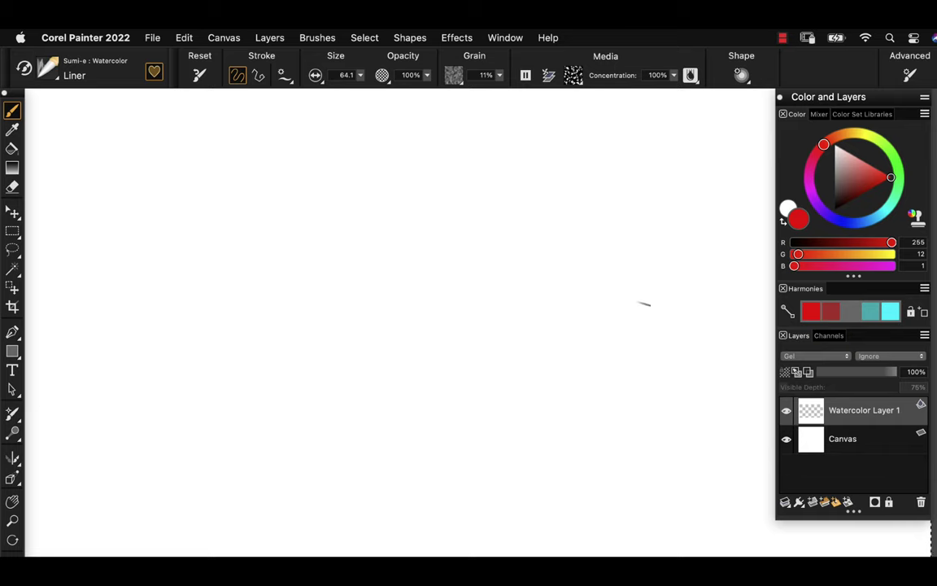
- Select the Airbrushes Splatter brush from the Brush Library
click(49, 69)
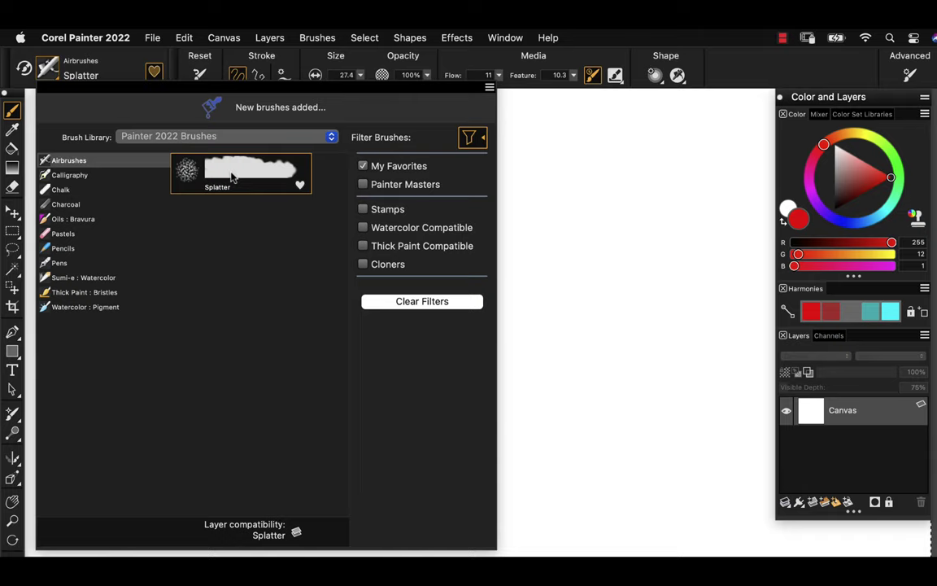
click(233, 176)
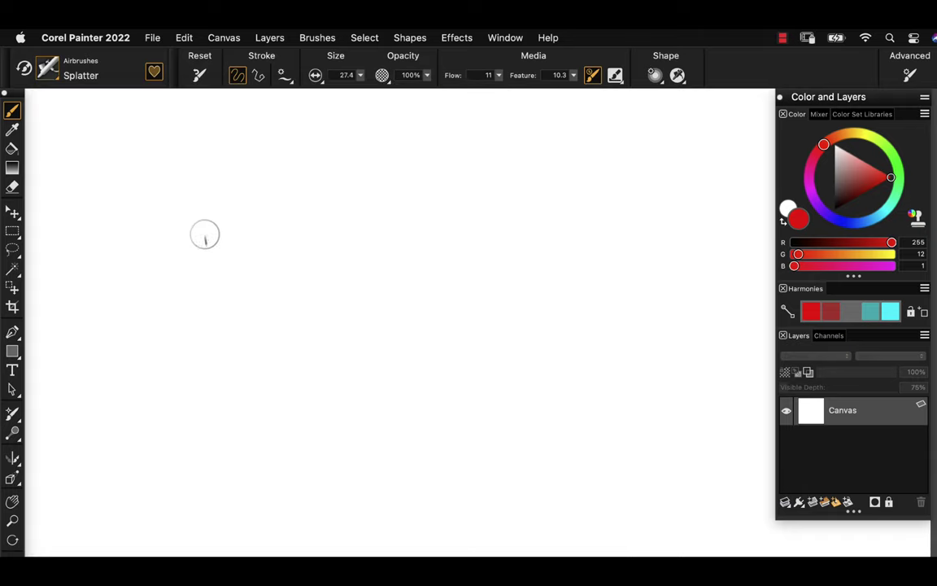
- Paint three horizontal red splatter bands and tilted splatter bursts beneath them
drag(173, 207, 616, 207)
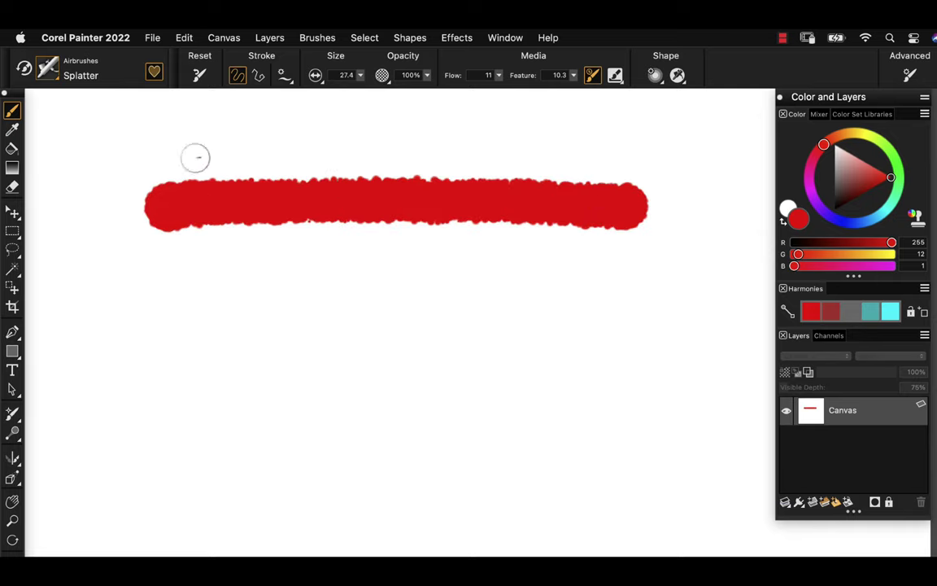
drag(158, 143, 690, 148)
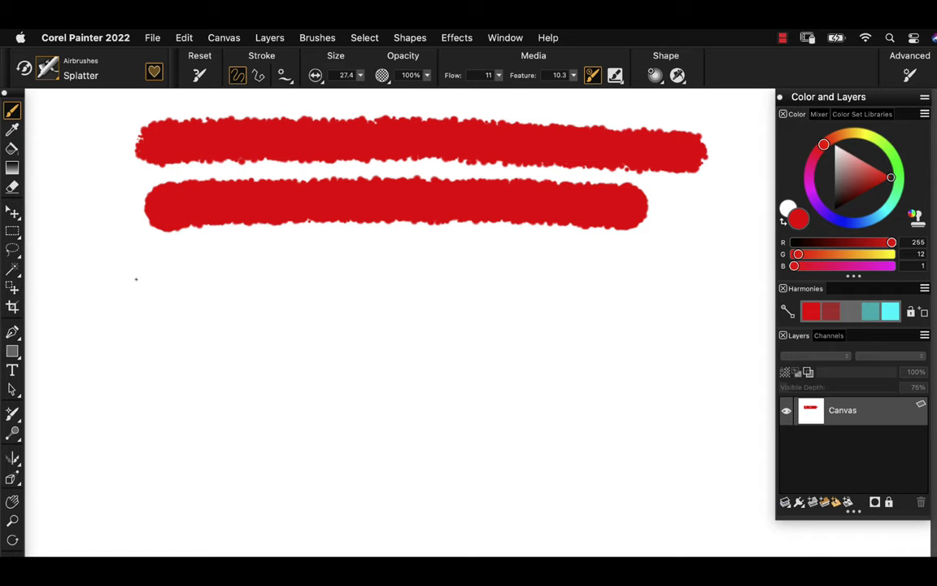
drag(138, 278, 651, 268)
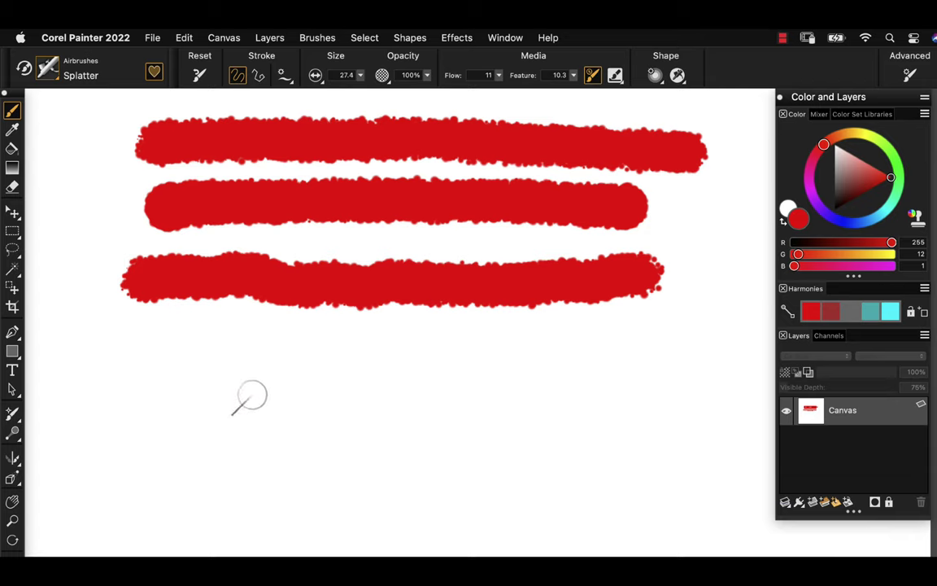
mouse_move(241, 425)
mouse_down()
mouse_move(361, 440)
mouse_move(350, 366)
mouse_up()
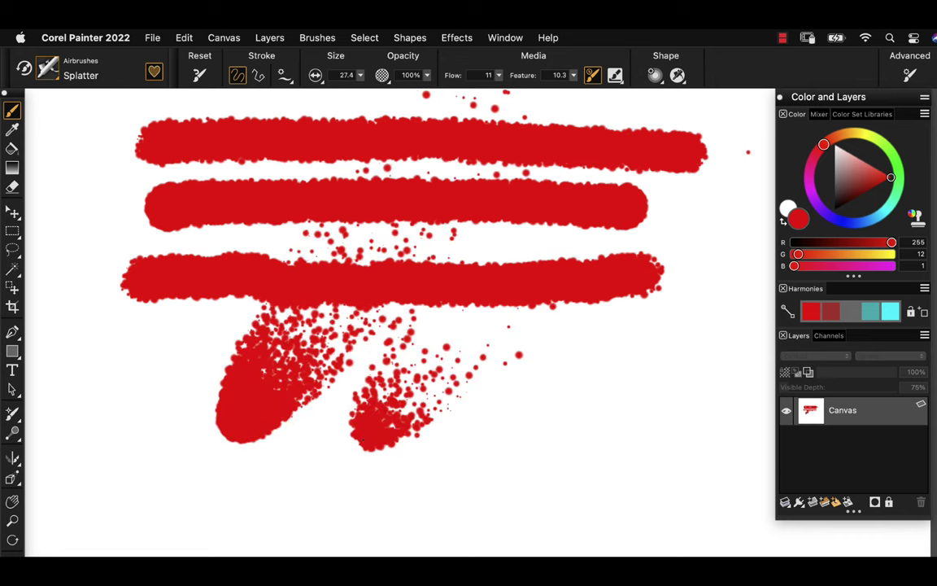
- Switch to cyan and spray cyan bursts, a blob and a wavy stroke around the red bands
click(873, 216)
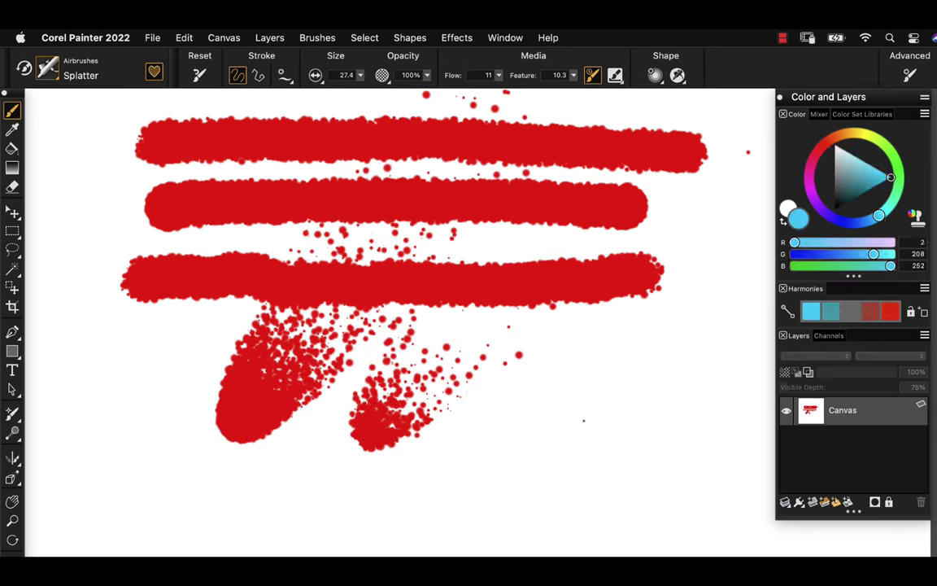
drag(583, 420, 520, 366)
drag(655, 378, 602, 326)
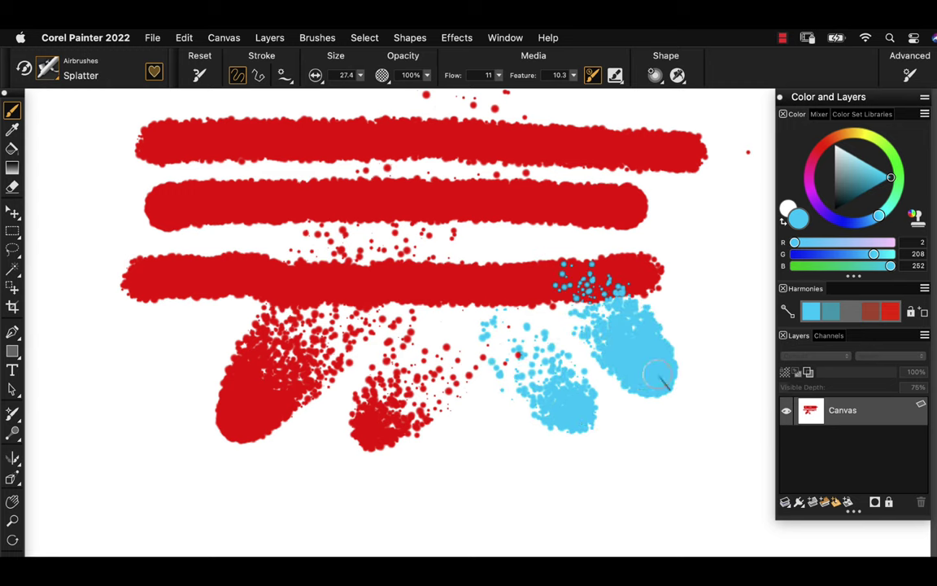
drag(126, 384, 195, 277)
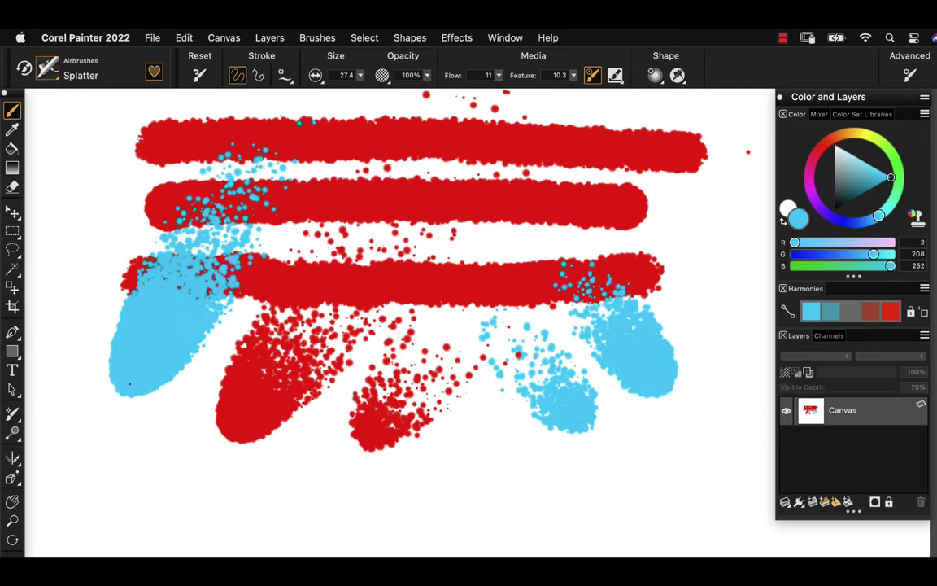
drag(696, 318, 699, 269)
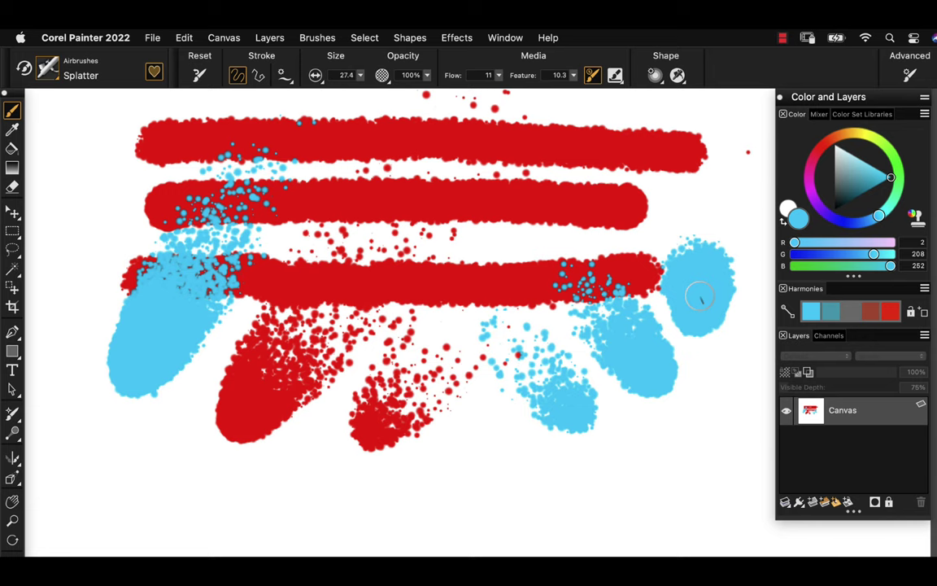
mouse_move(690, 209)
mouse_down()
mouse_move(472, 252)
mouse_move(271, 348)
mouse_up()
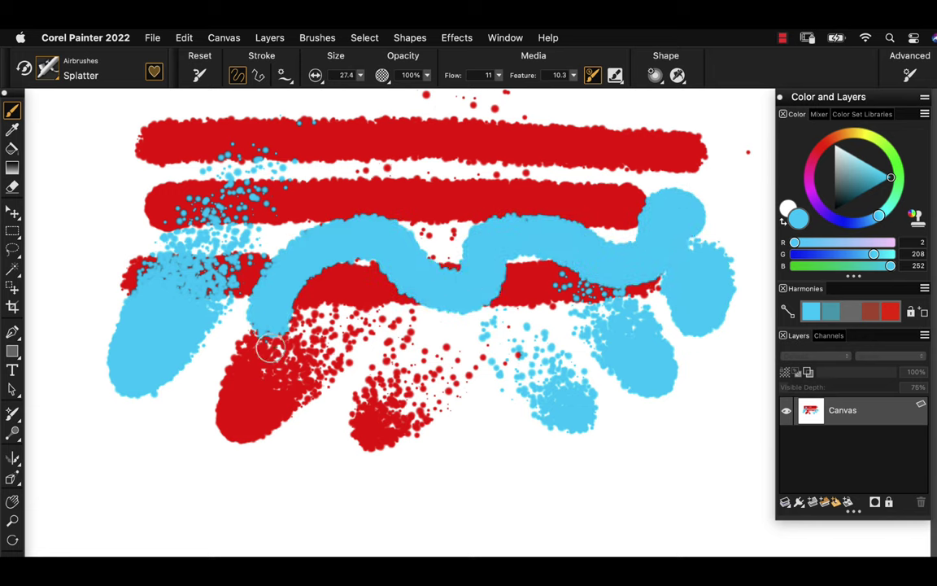
- Add cyan splatter blobs along the bottom, from lower left to lower right
drag(94, 488, 204, 407)
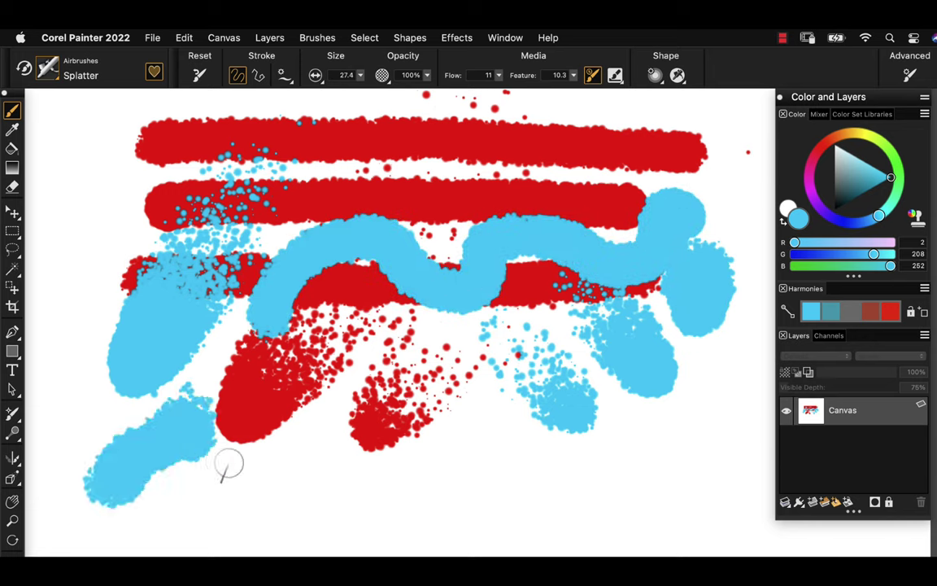
drag(261, 447, 281, 492)
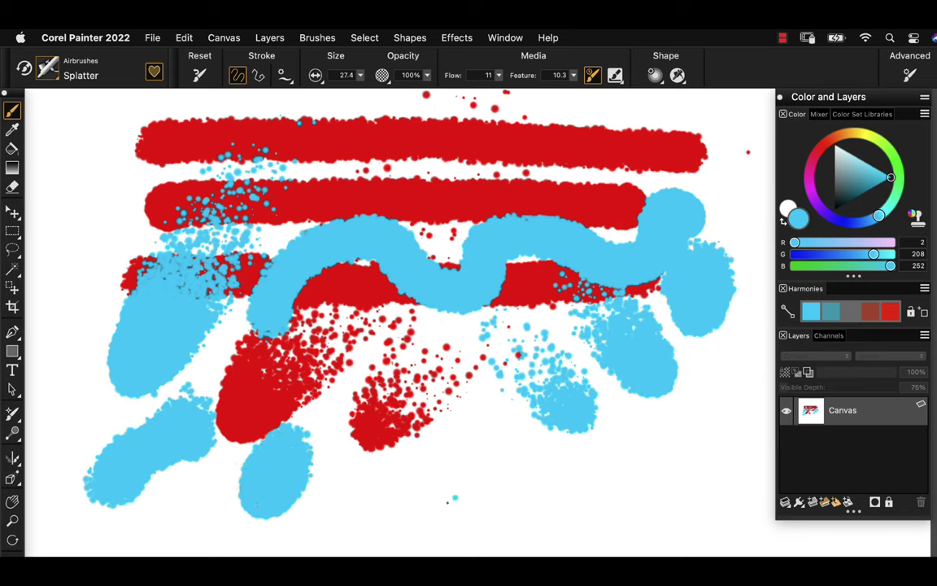
drag(447, 503, 476, 485)
drag(537, 386, 593, 502)
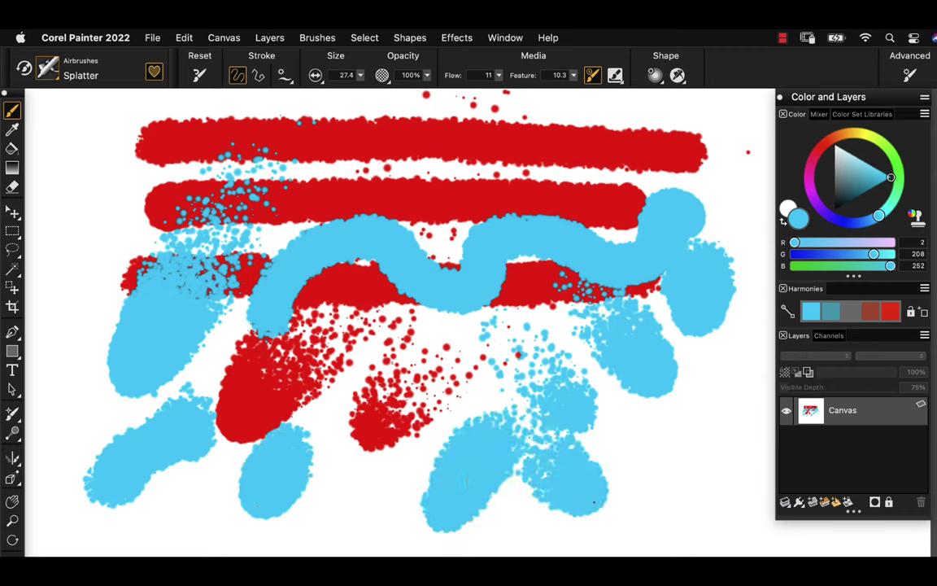
drag(680, 491, 680, 486)
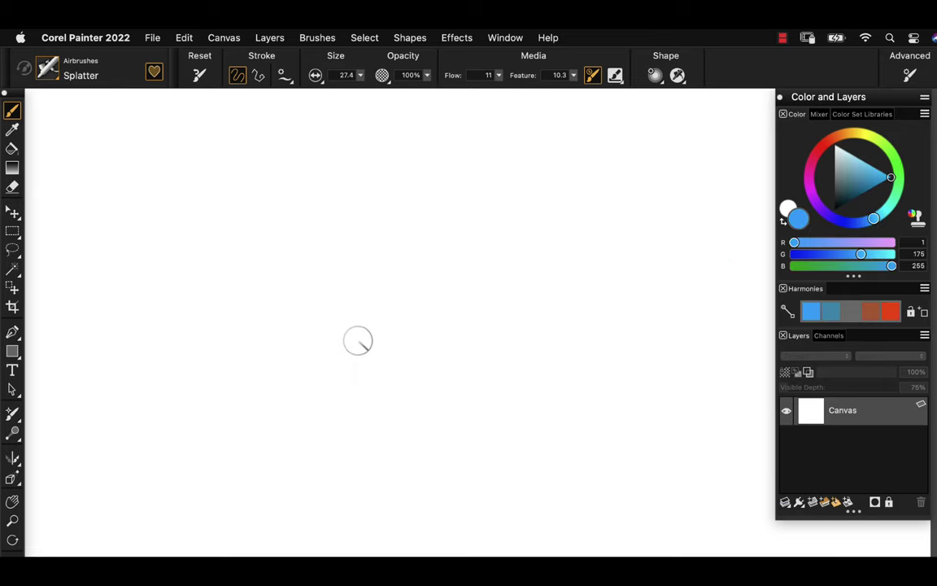
- Select the Pencils Soft 6B brush and set dark grey (RGB 68, 68, 68)
click(48, 70)
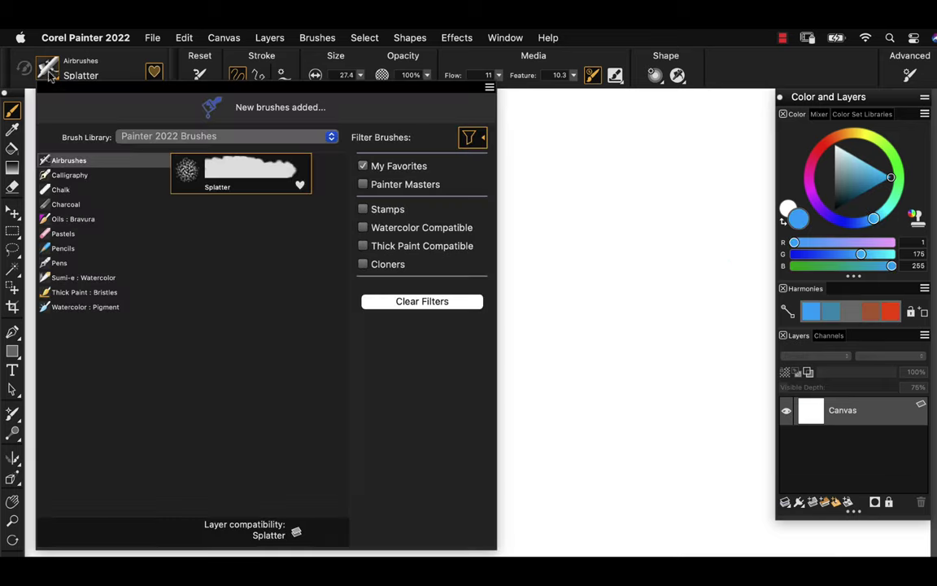
click(65, 250)
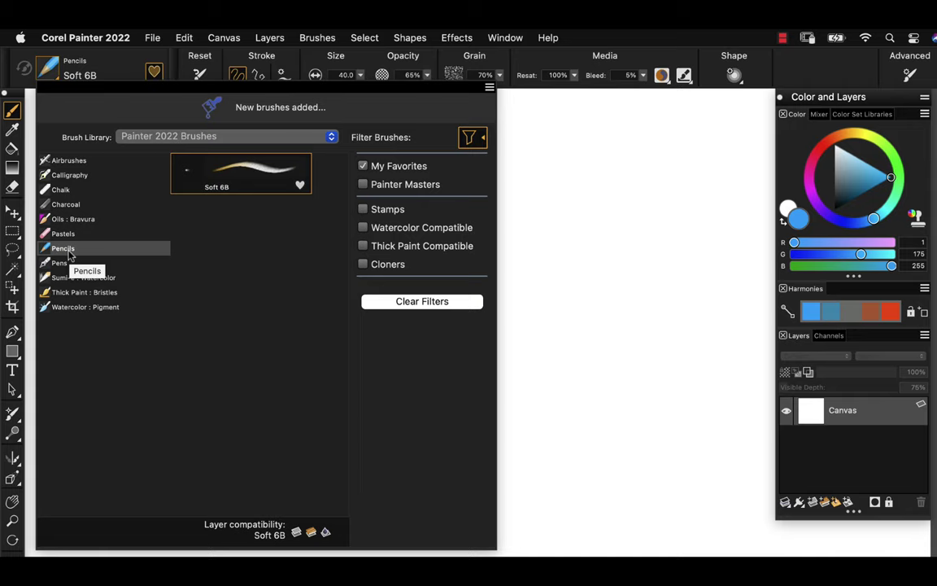
click(237, 178)
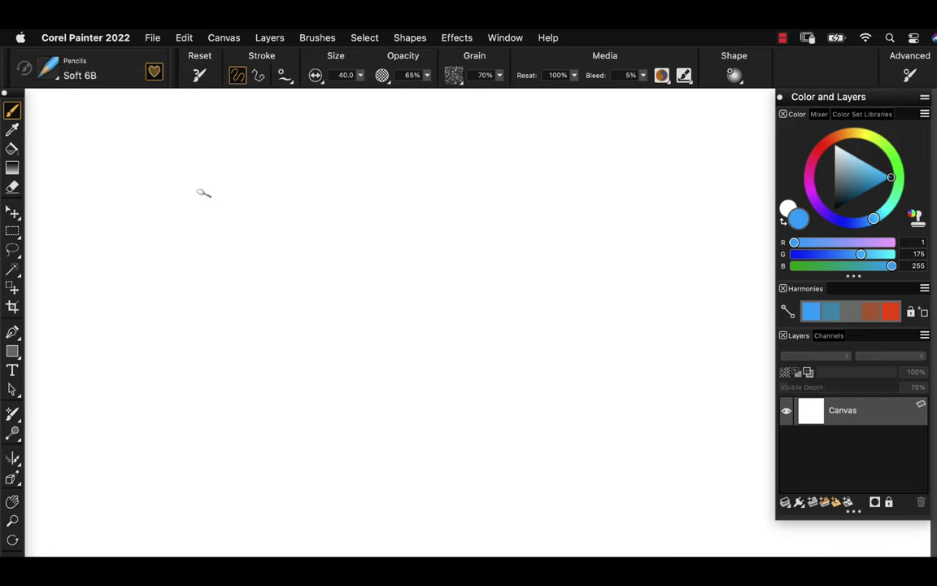
drag(850, 184, 827, 194)
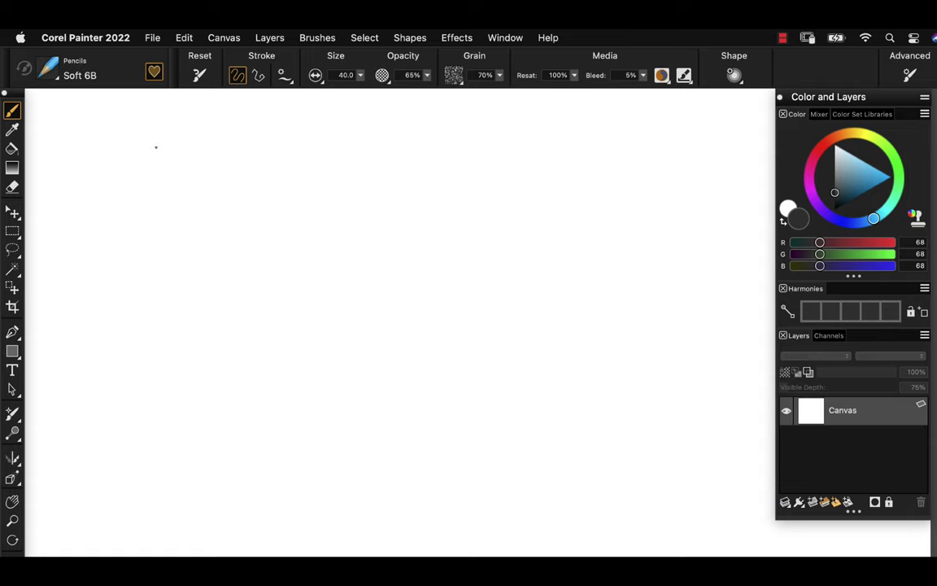
- Draw five thin vertical pencil lines at varying pressure
drag(155, 147, 165, 293)
mouse_move(196, 155)
mouse_down()
mouse_move(198, 289)
mouse_move(233, 291)
mouse_up()
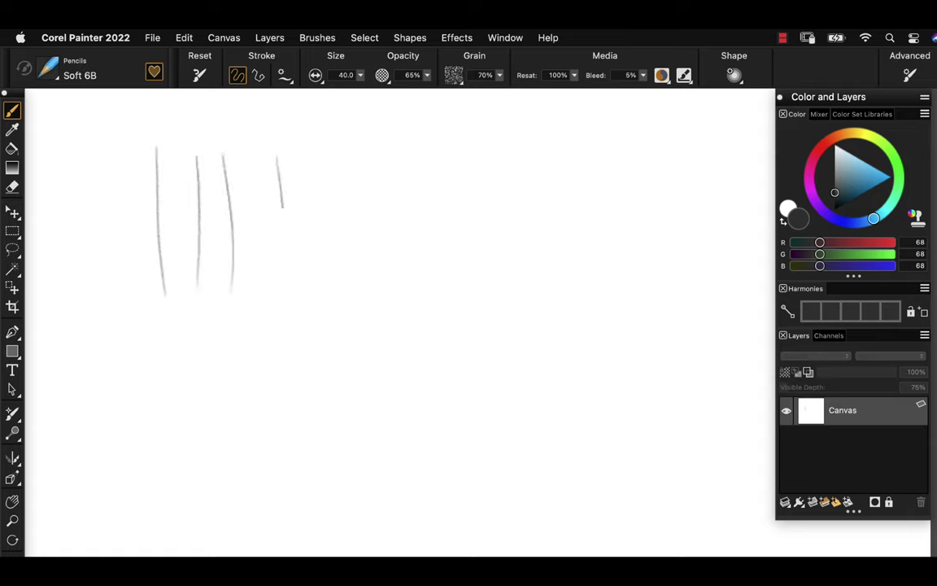
drag(282, 207, 286, 316)
drag(338, 157, 353, 322)
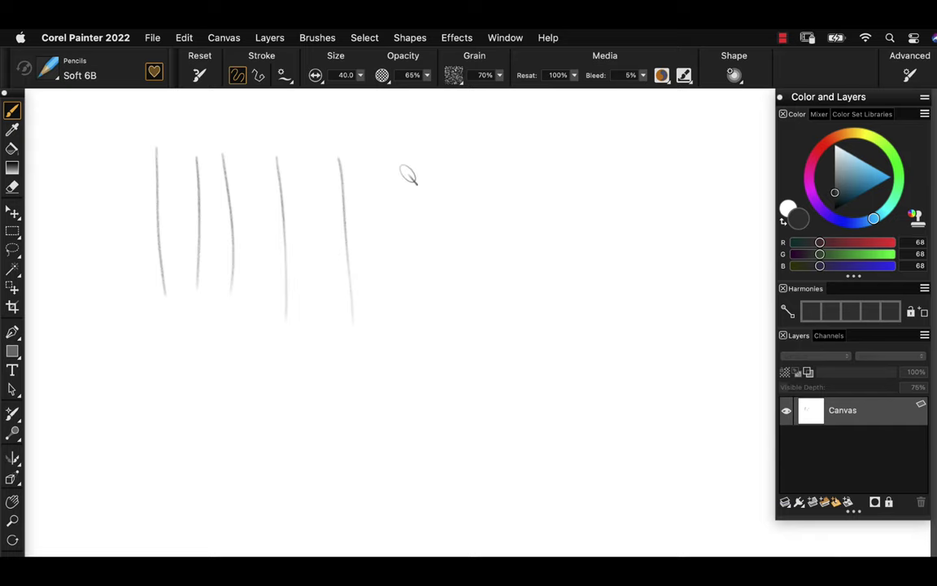
- Shade two broad soft grey patches with a tilted pencil beside the lines
mouse_move(393, 171)
mouse_down()
mouse_move(455, 150)
mouse_move(455, 181)
mouse_move(466, 186)
mouse_move(454, 214)
mouse_move(471, 236)
mouse_move(513, 204)
mouse_move(479, 253)
mouse_move(528, 235)
mouse_move(505, 287)
mouse_move(547, 276)
mouse_up()
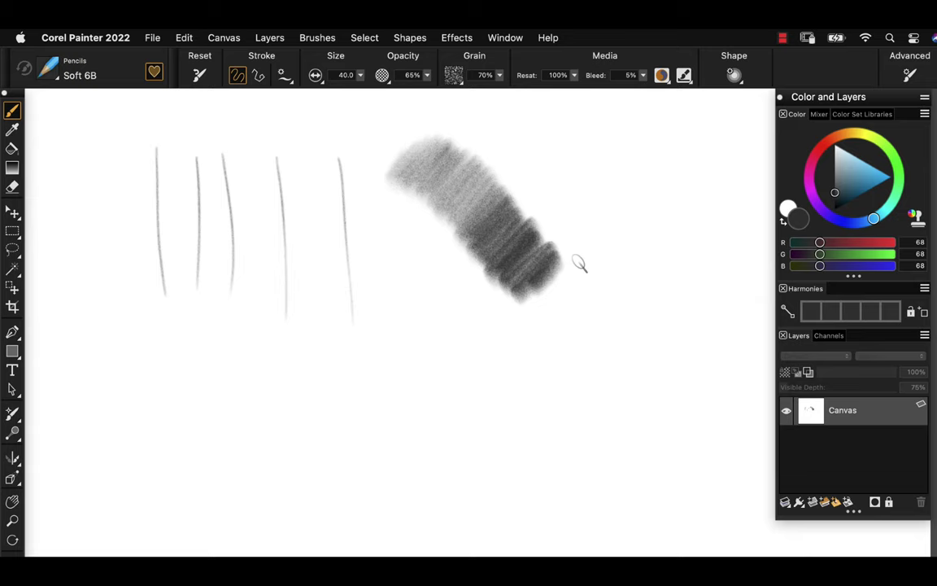
mouse_move(520, 147)
mouse_down()
mouse_move(579, 136)
mouse_move(558, 182)
mouse_move(594, 163)
mouse_move(578, 197)
mouse_move(602, 140)
mouse_move(569, 194)
mouse_move(596, 134)
mouse_move(608, 166)
mouse_move(589, 205)
mouse_move(619, 177)
mouse_move(616, 157)
mouse_move(616, 203)
mouse_up()
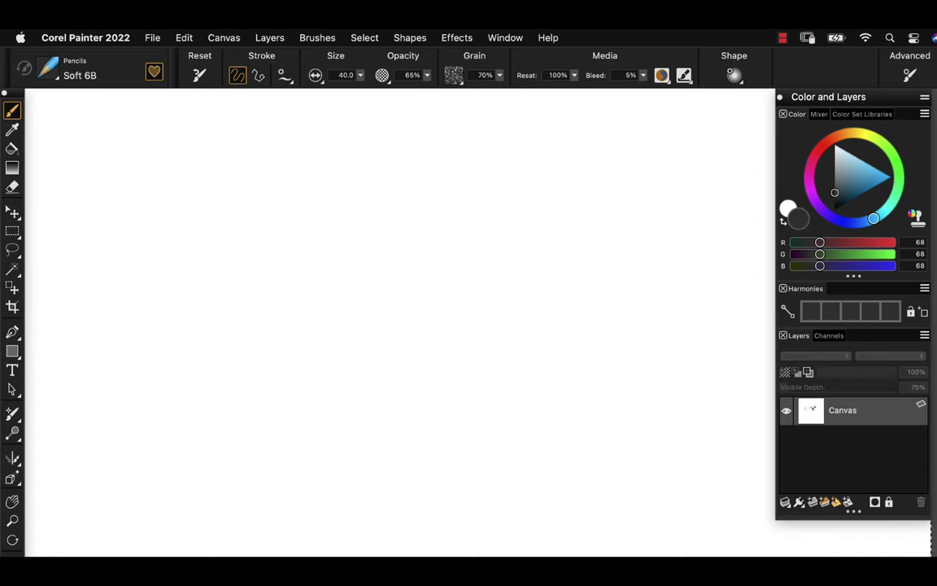
click(49, 70)
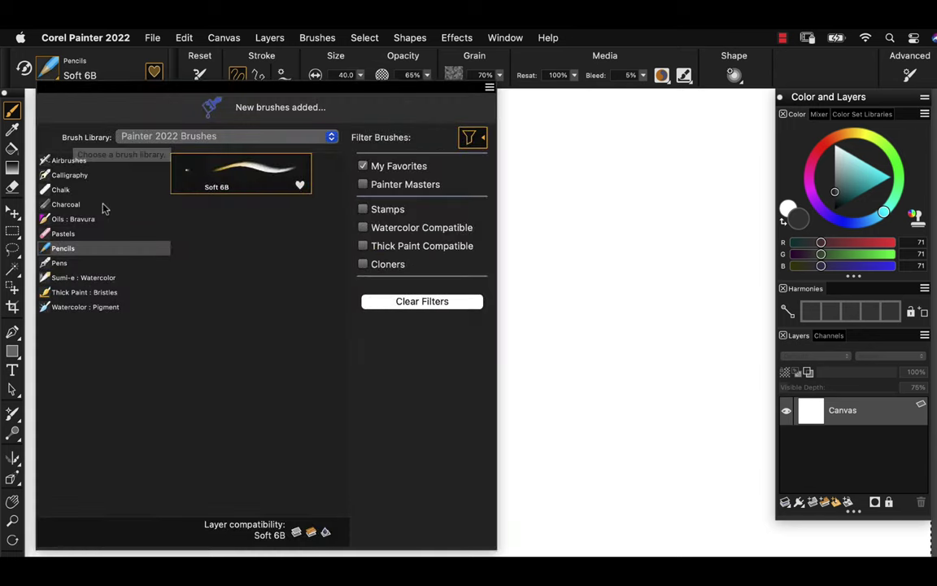
- Show all brushes, select Chalk > Fat Chalk and resize it to 84.9
click(375, 166)
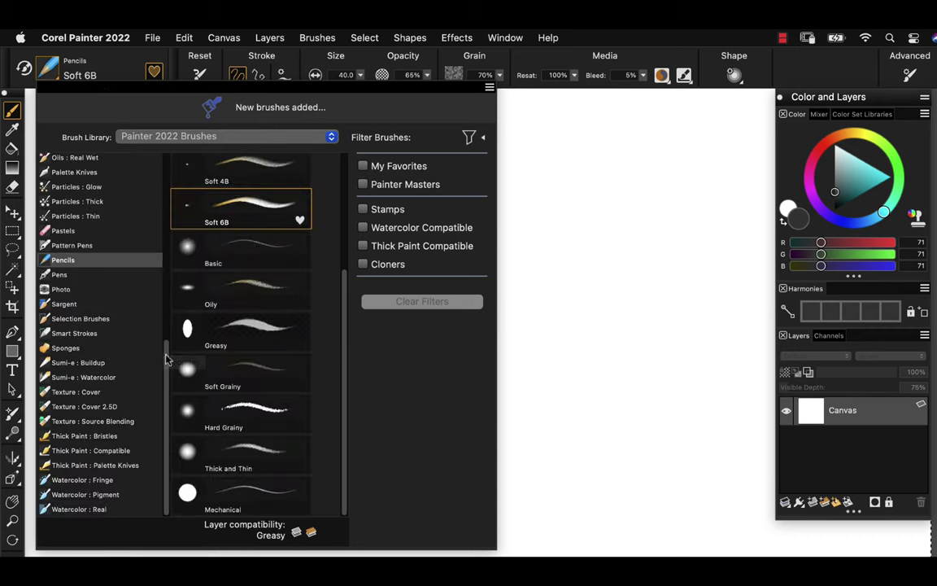
drag(167, 355, 160, 153)
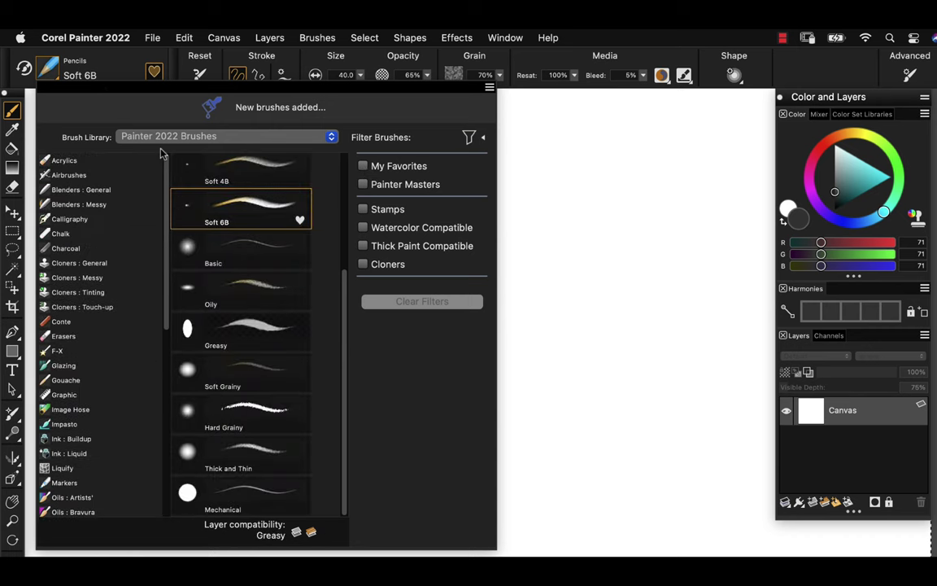
click(61, 234)
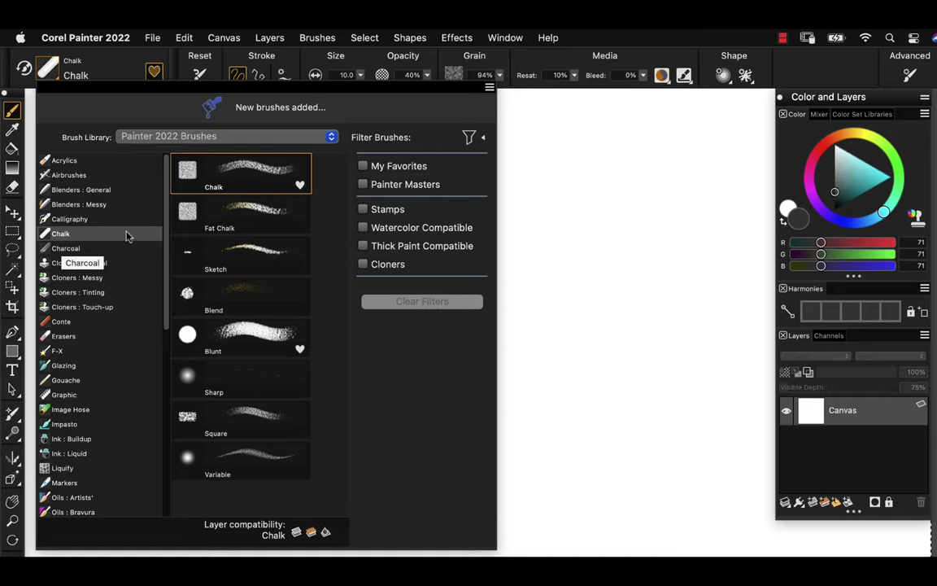
click(248, 212)
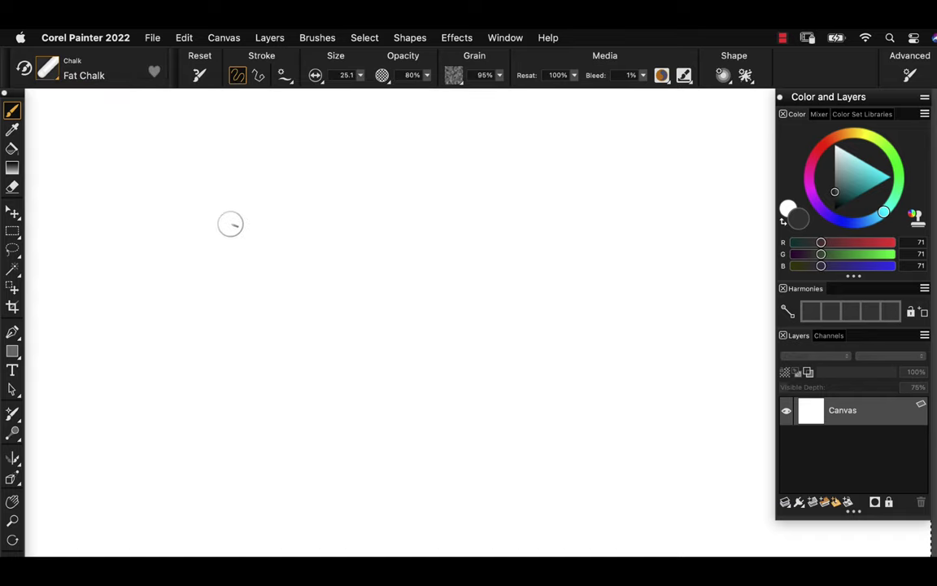
drag(260, 216, 279, 258)
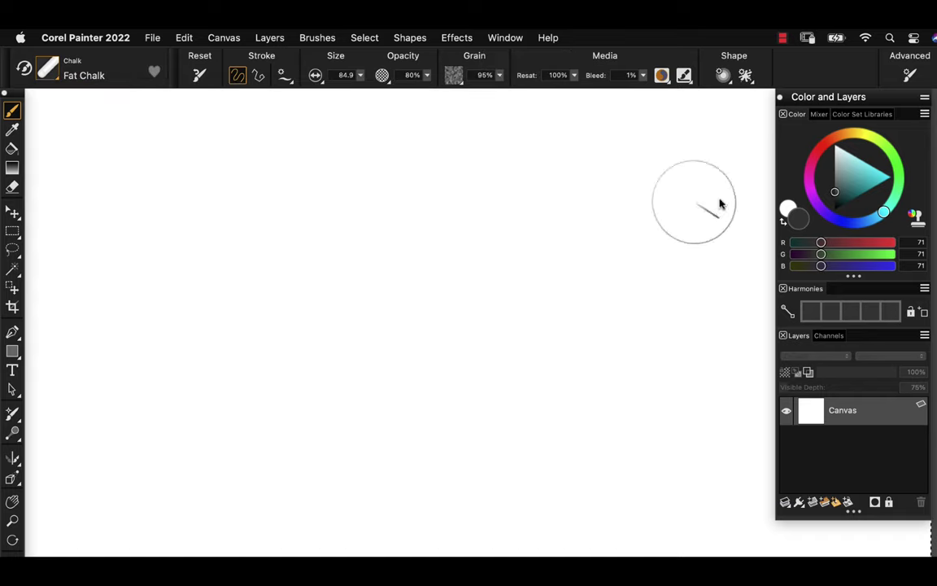
- Set a saturated purple (RGB 214, 20, 255) and Sandy Pastel Paper grain
click(812, 197)
click(885, 175)
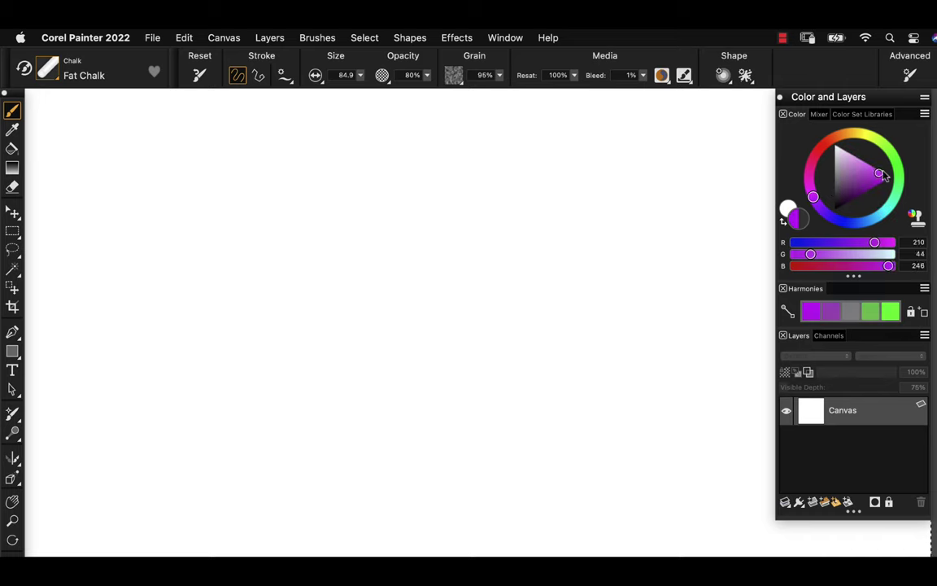
click(454, 76)
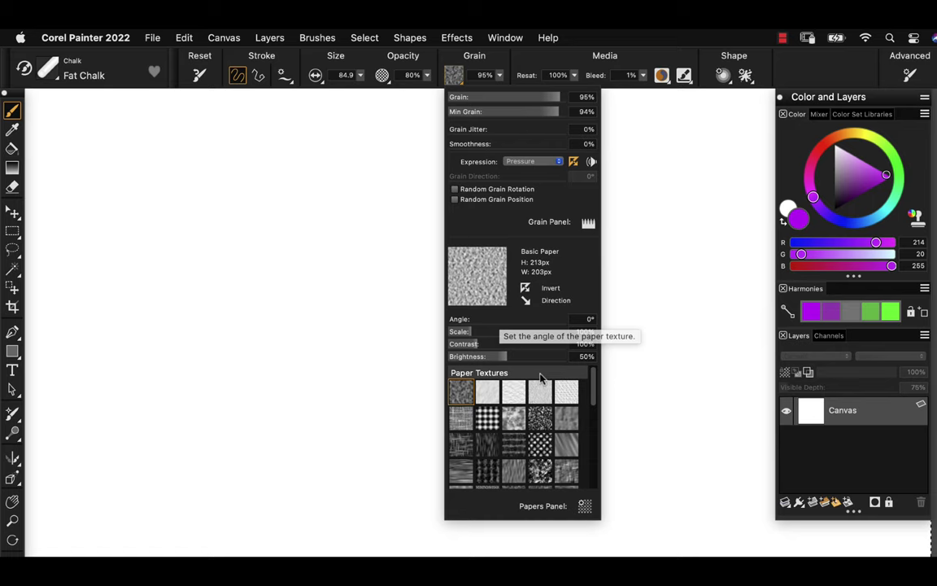
click(541, 419)
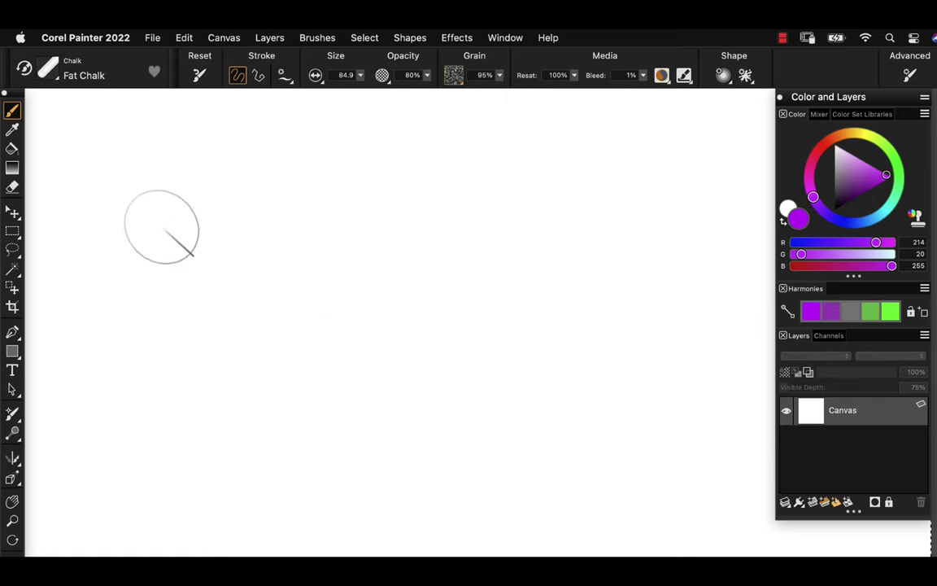
- Paint upper and lower purple Fat Chalk bands, pressing harder where they join at right
mouse_move(150, 247)
mouse_down()
mouse_move(205, 196)
mouse_move(148, 275)
mouse_move(252, 191)
mouse_move(227, 271)
mouse_move(340, 204)
mouse_move(346, 213)
mouse_move(322, 249)
mouse_up()
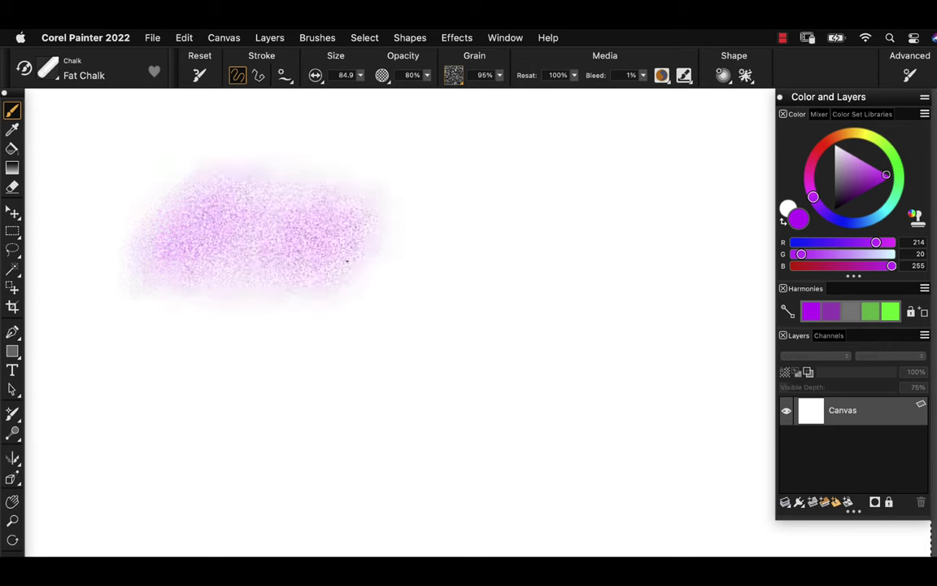
mouse_move(358, 236)
mouse_down()
mouse_move(377, 275)
mouse_move(431, 237)
mouse_move(473, 227)
mouse_move(496, 250)
mouse_move(559, 252)
mouse_move(606, 267)
mouse_move(661, 319)
mouse_move(665, 391)
mouse_up()
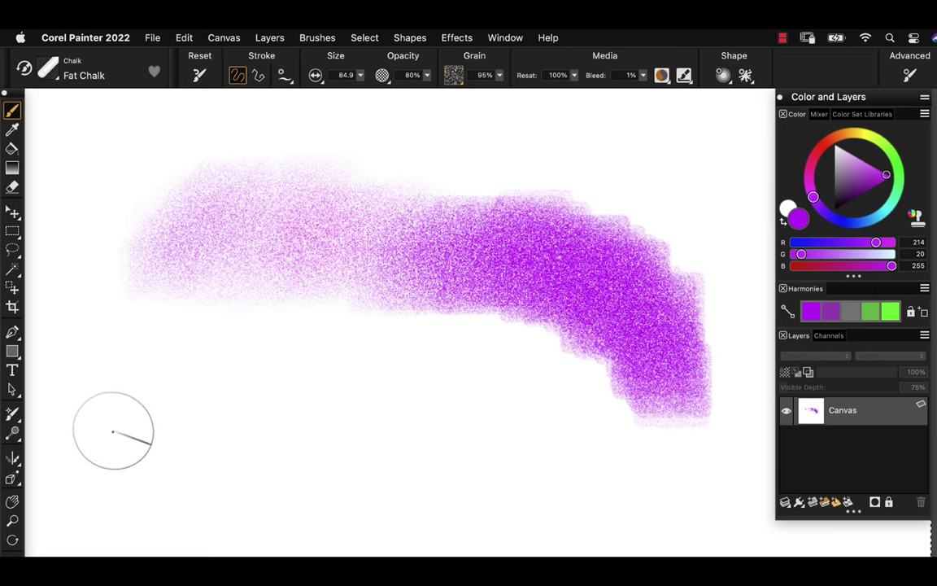
mouse_move(113, 432)
mouse_down()
mouse_move(197, 378)
mouse_move(216, 416)
mouse_move(537, 415)
mouse_move(638, 449)
mouse_up()
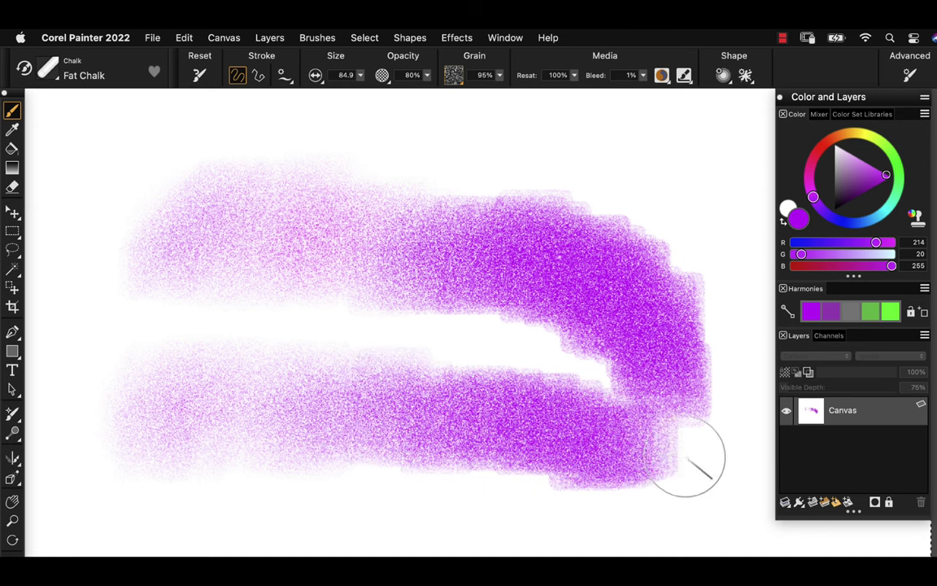
mouse_move(697, 474)
mouse_down()
mouse_move(681, 433)
mouse_move(671, 456)
mouse_move(696, 398)
mouse_move(652, 381)
mouse_move(527, 360)
mouse_move(420, 370)
mouse_up()
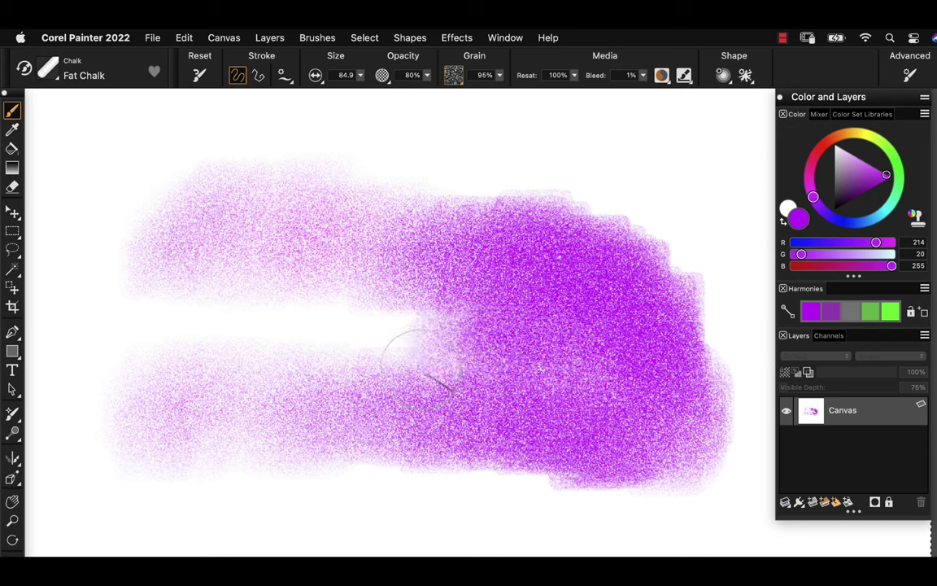